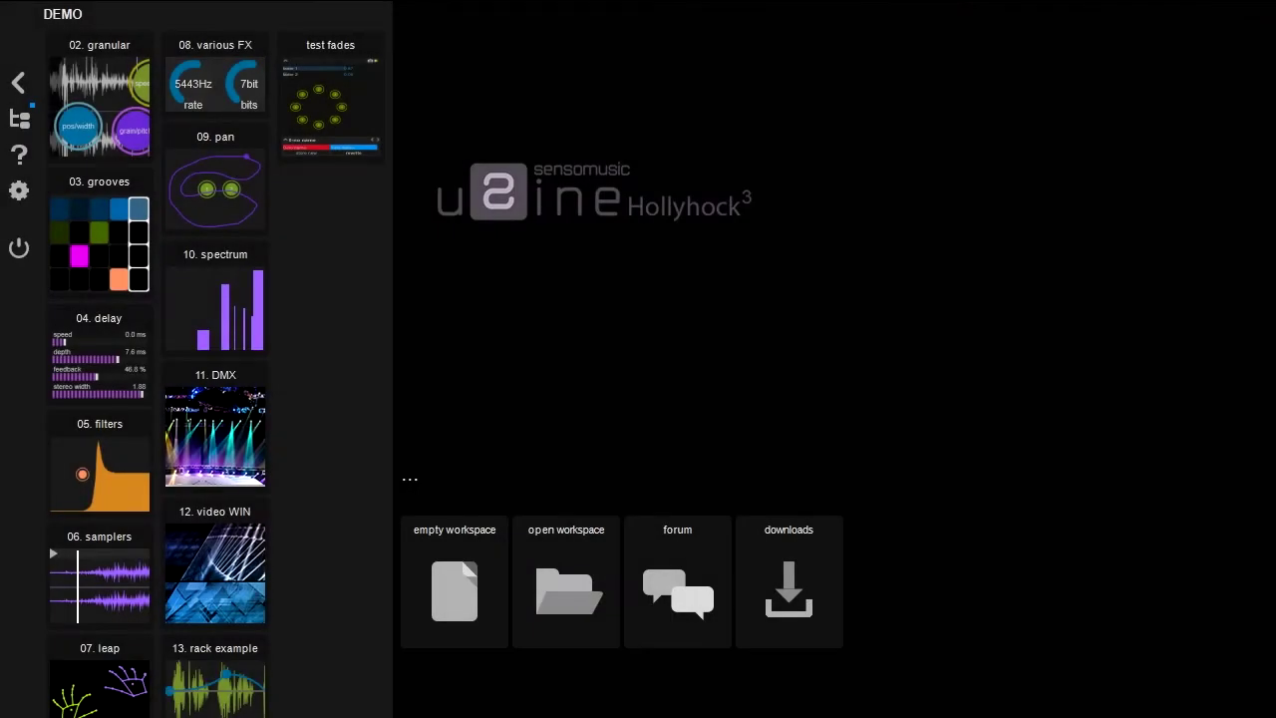
Step: Start an empty workspace and enable '2- BCF2000 port 1' as both MIDI input and output
click(458, 566)
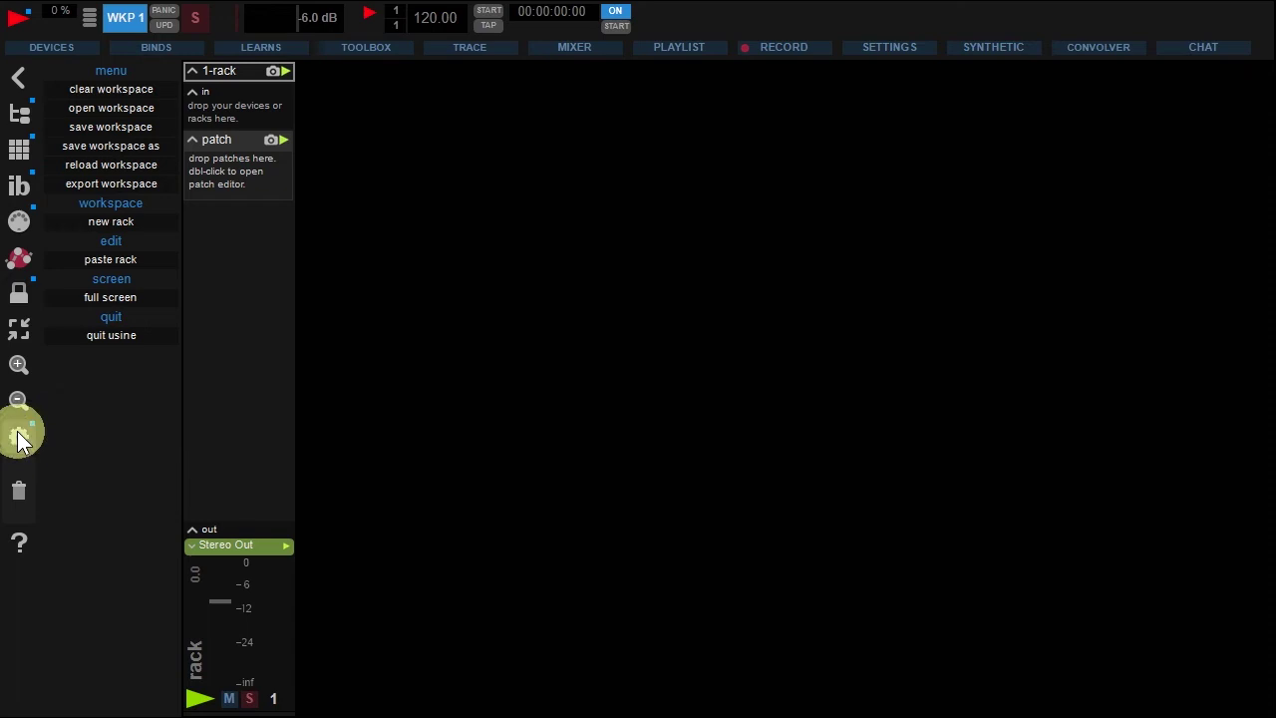
click(18, 437)
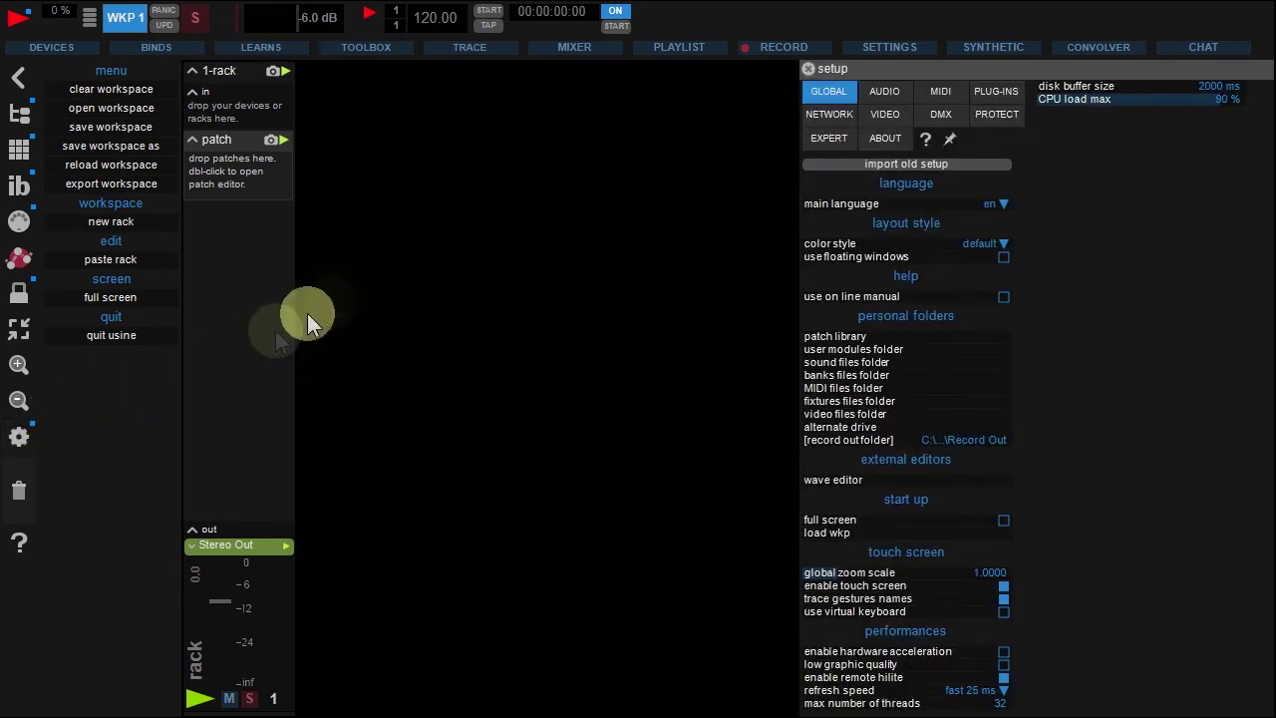
click(941, 94)
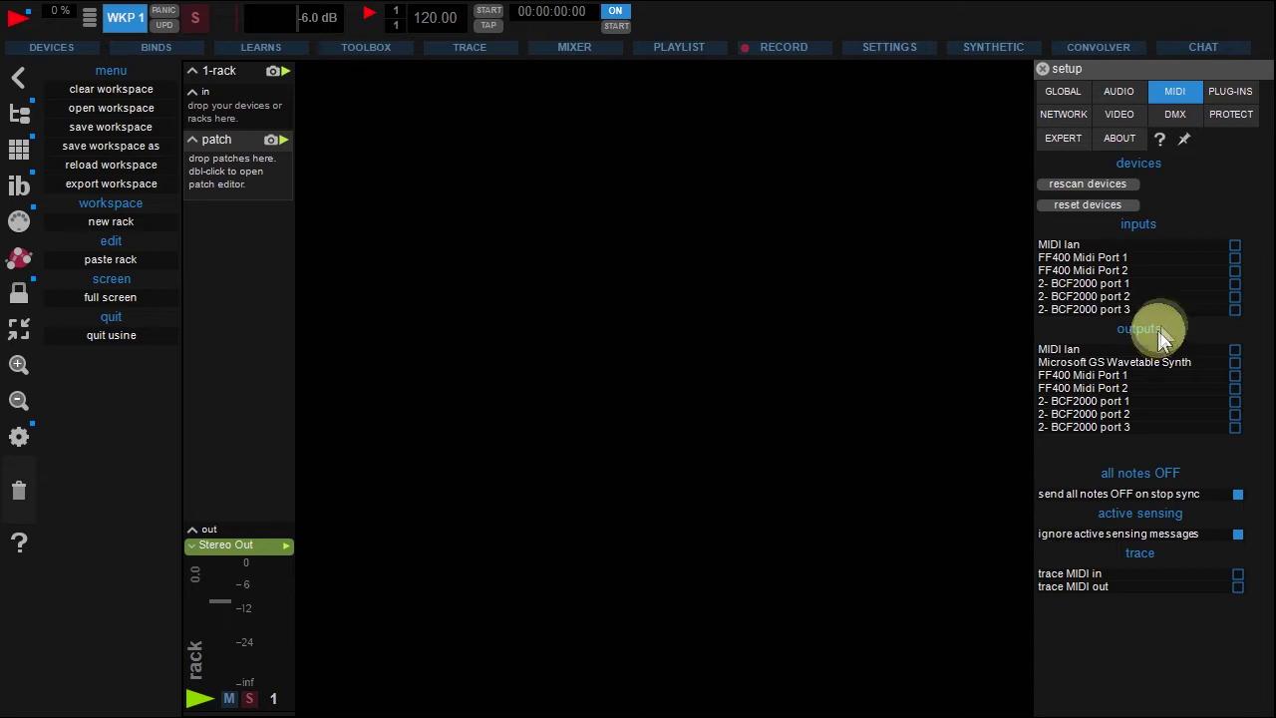
click(1235, 283)
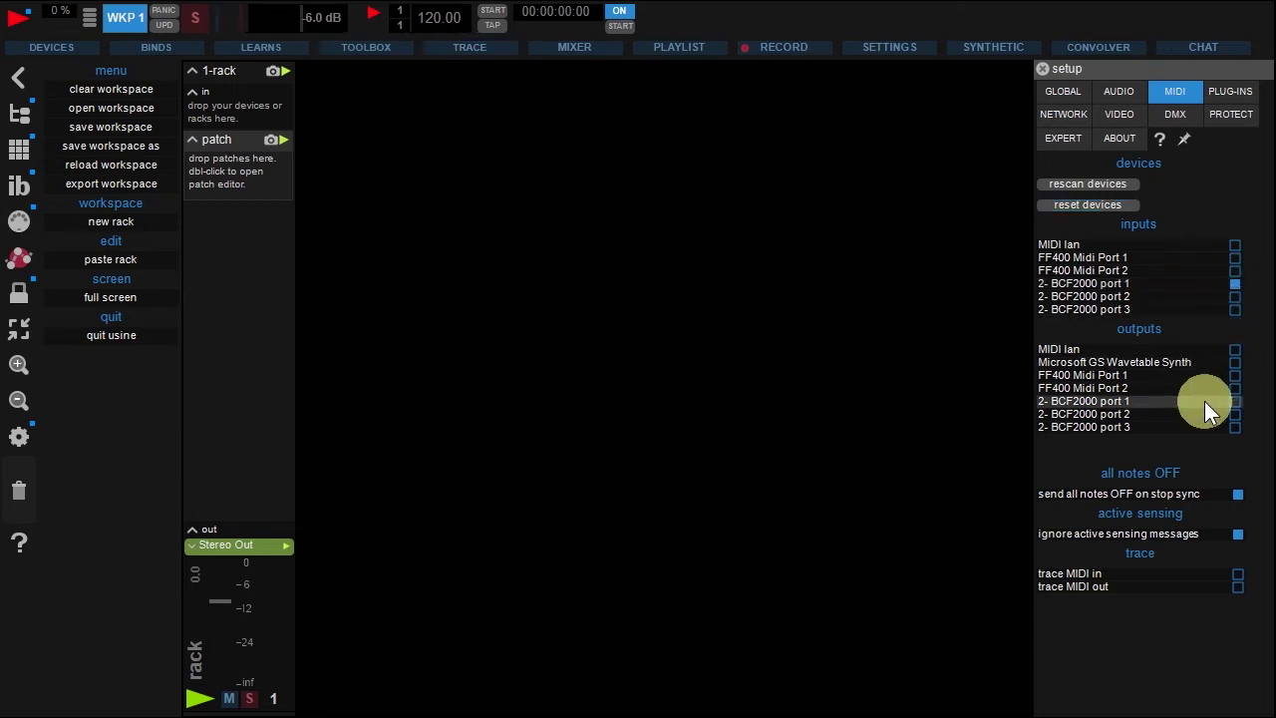
click(1234, 402)
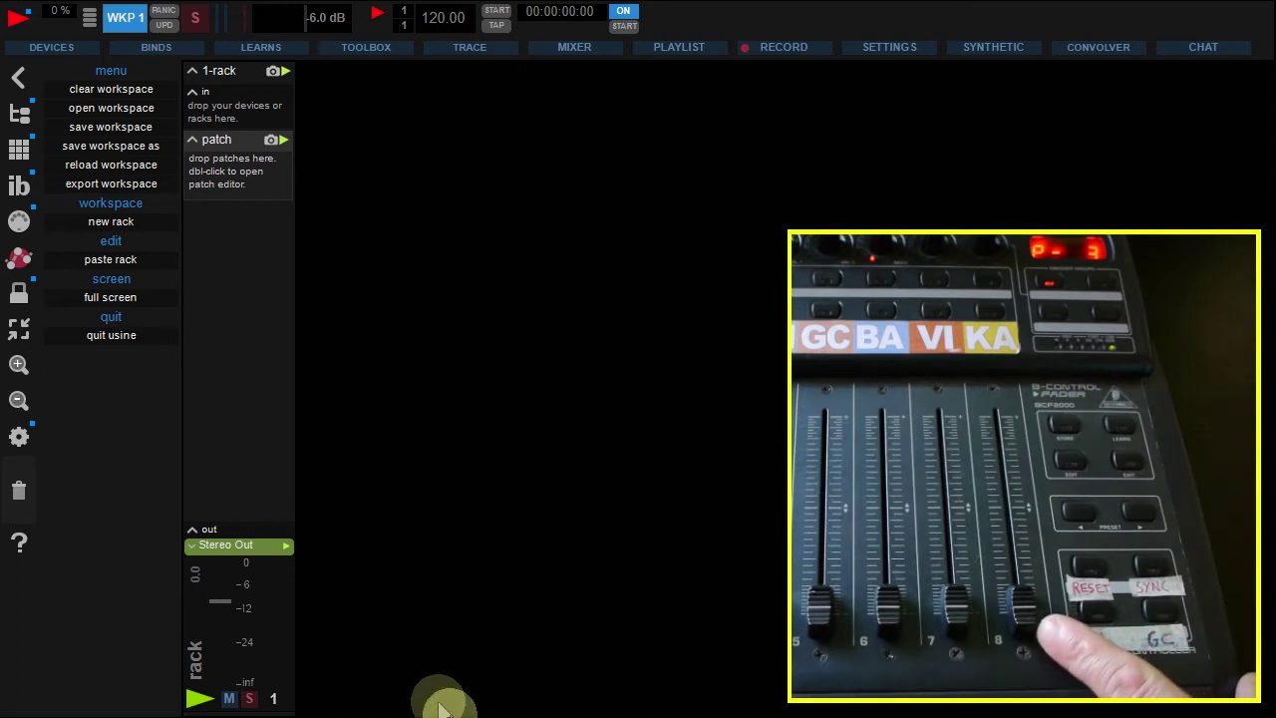
Step: Target the rack's Stereo Out fader for MIDI learn so BCF2000 fader 8 controls it
click(239, 589)
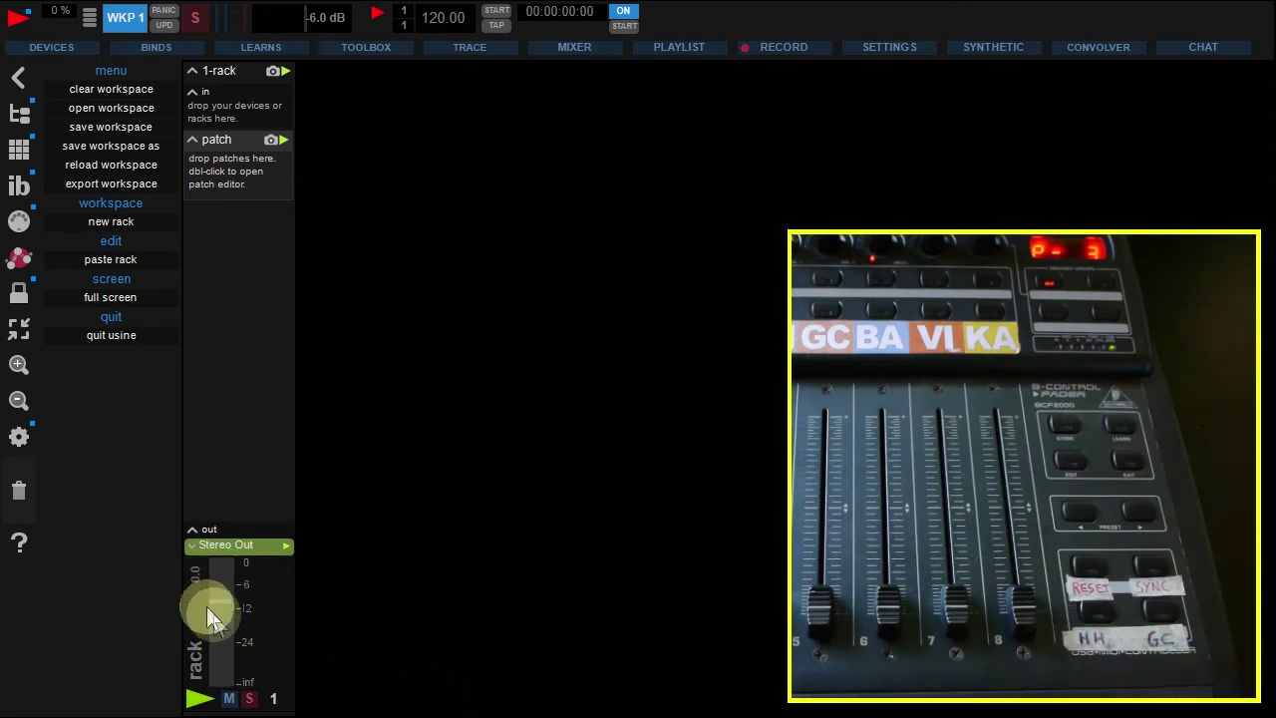
drag(220, 623, 237, 593)
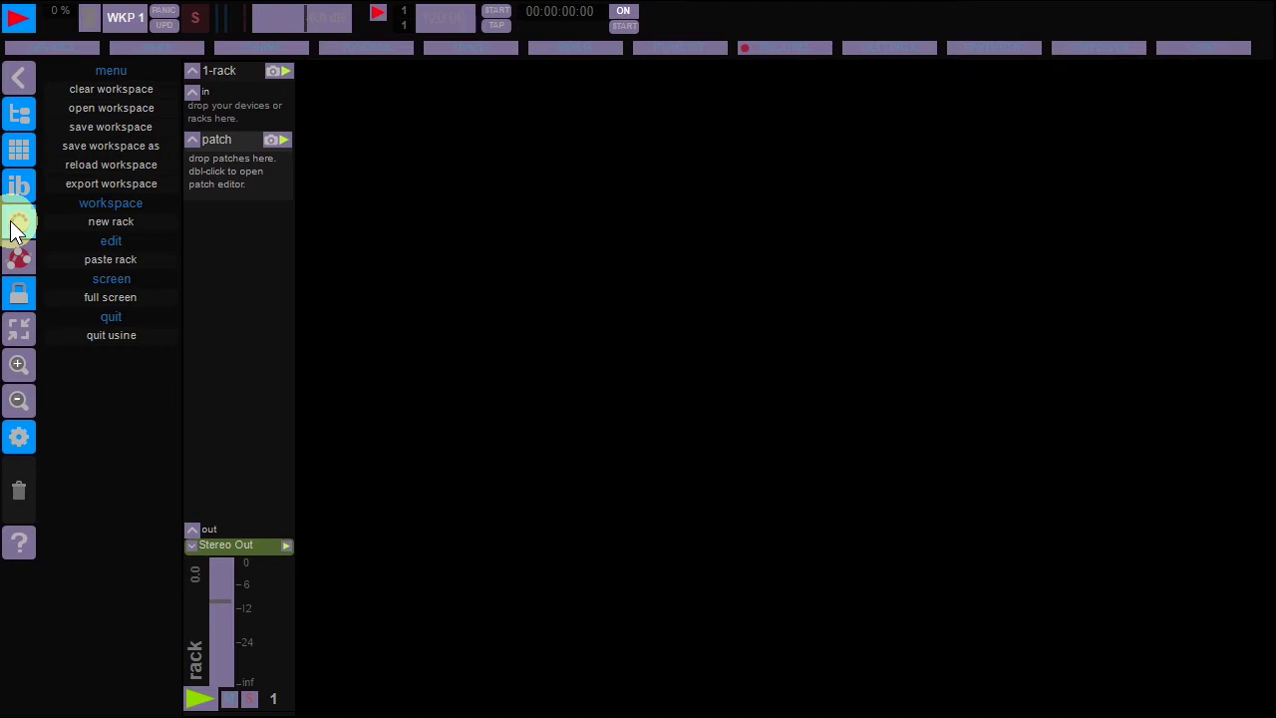
click(212, 600)
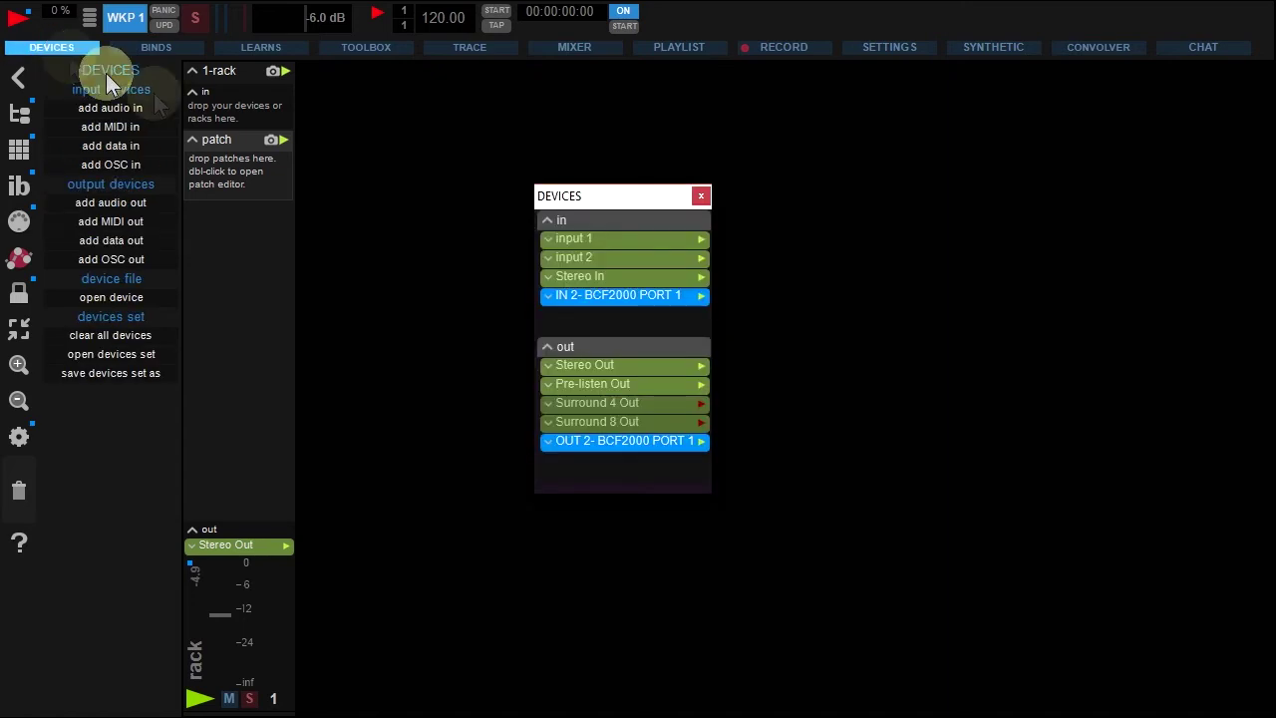
Step: Tick 'motorized device' in the OUT 2- BCF2000 PORT 1 properties
click(594, 438)
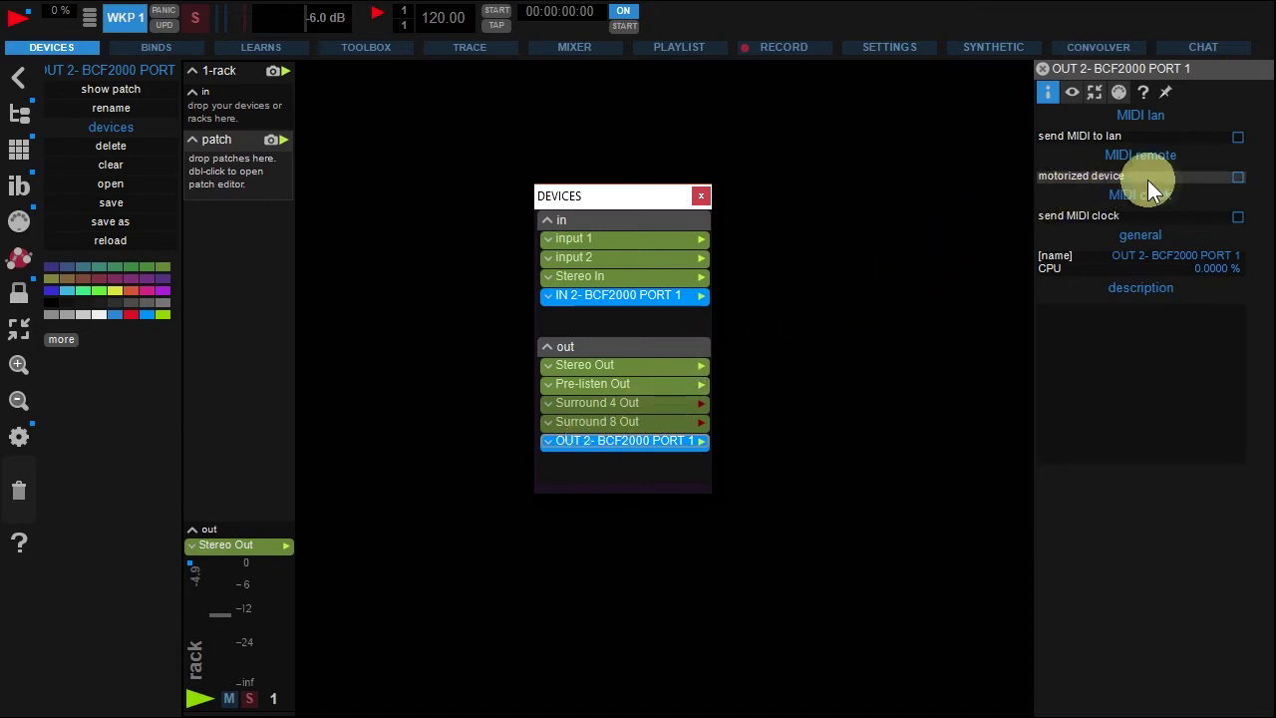
click(1238, 177)
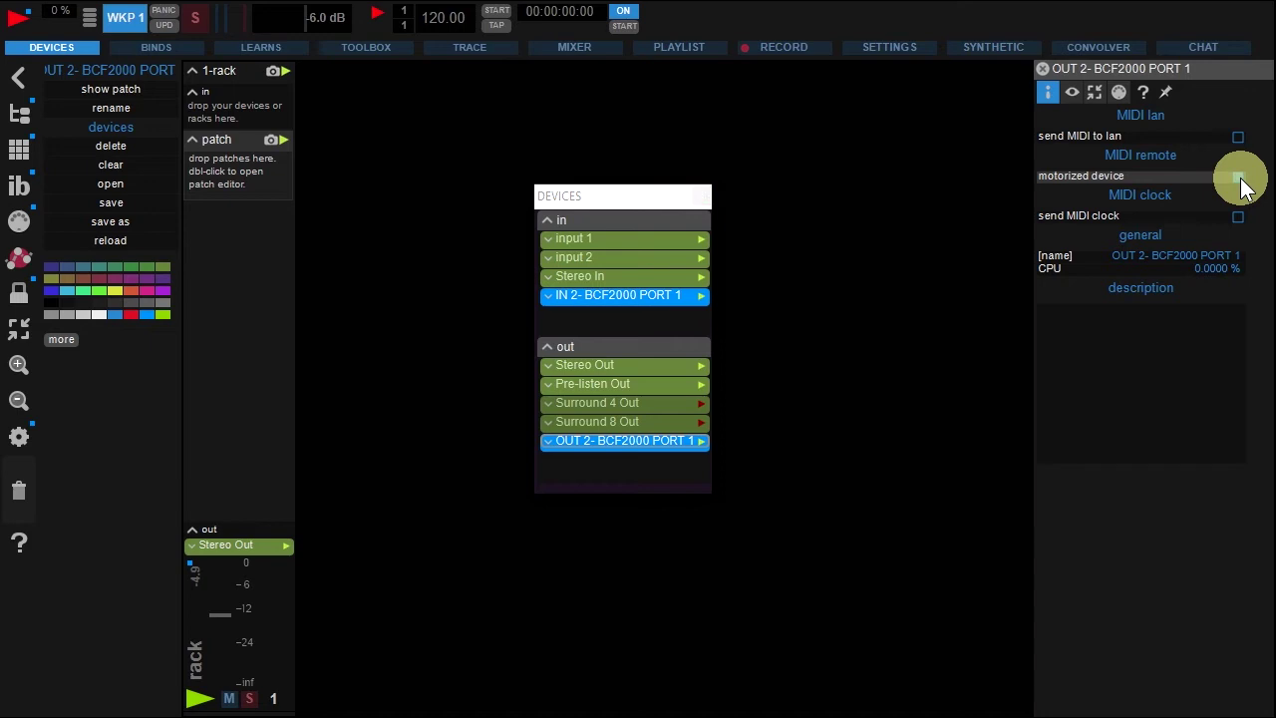
Step: Enable 'motorized' in the rack fader's MIDI & key learn settings, then move it to test feedback
click(1046, 69)
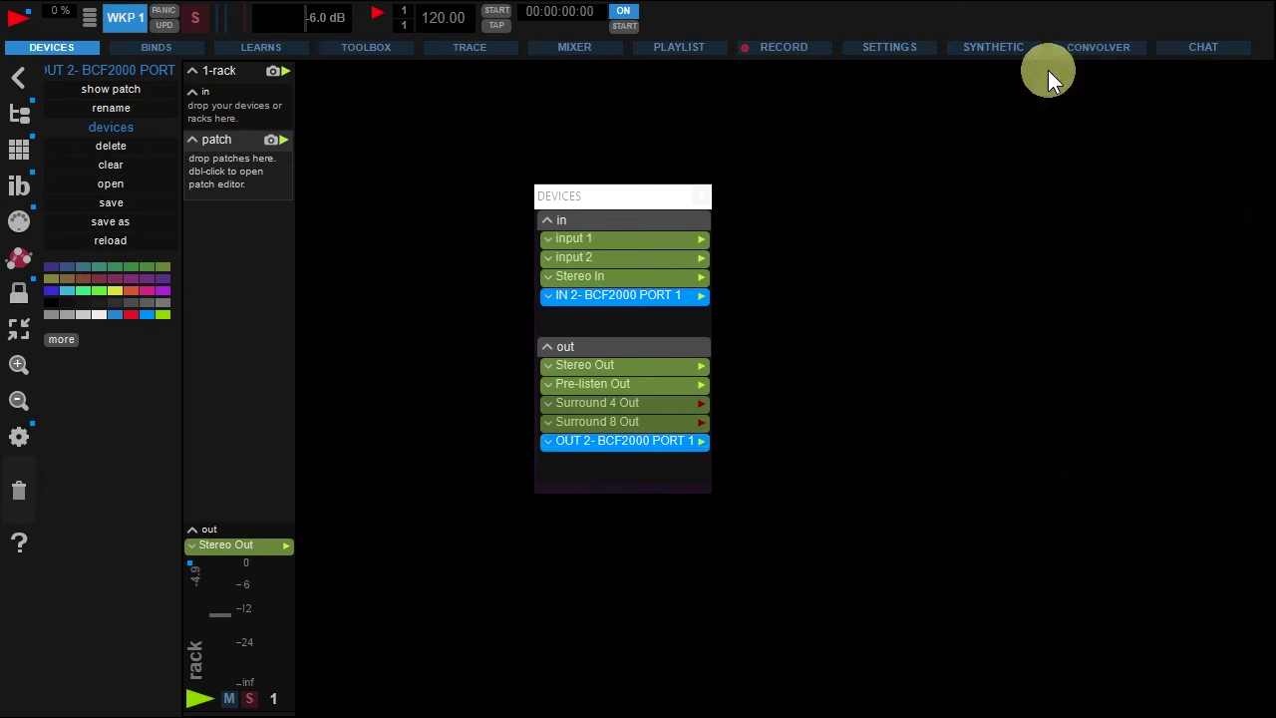
click(225, 614)
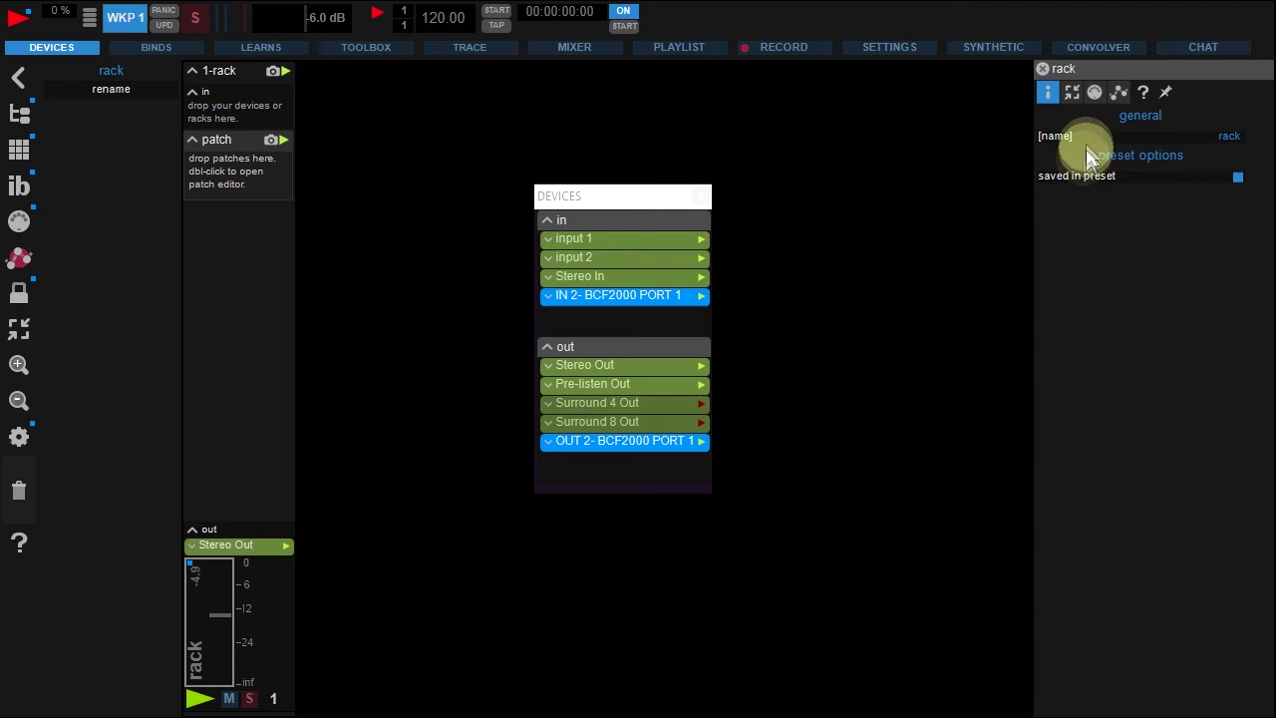
click(1094, 91)
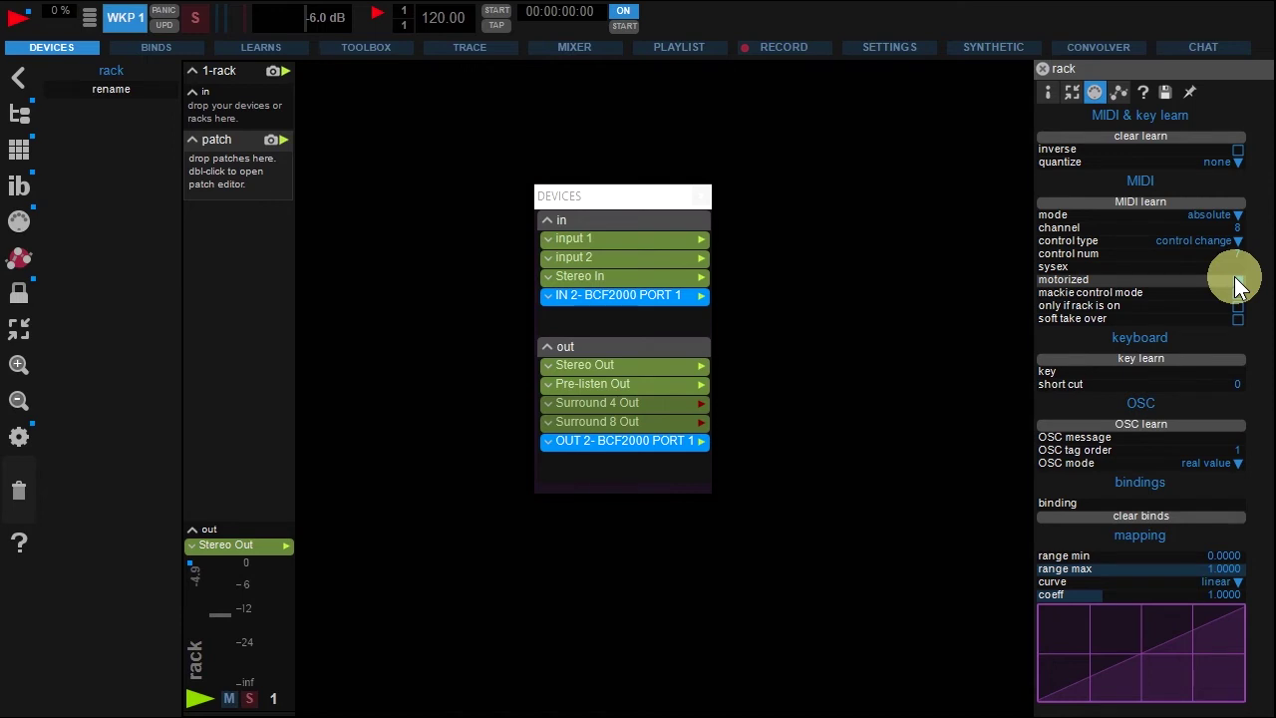
click(1042, 68)
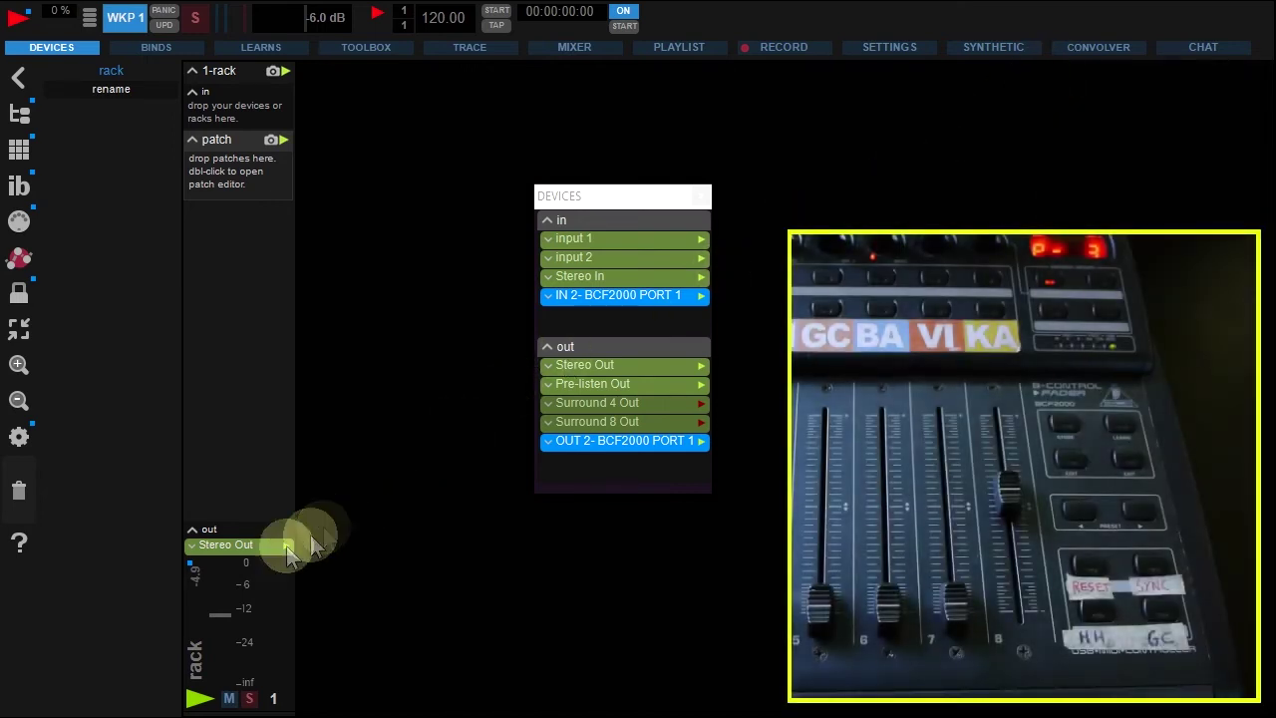
mouse_move(222, 607)
mouse_down()
mouse_move(230, 661)
mouse_move(225, 582)
mouse_move(231, 653)
mouse_move(227, 587)
mouse_move(228, 626)
mouse_up()
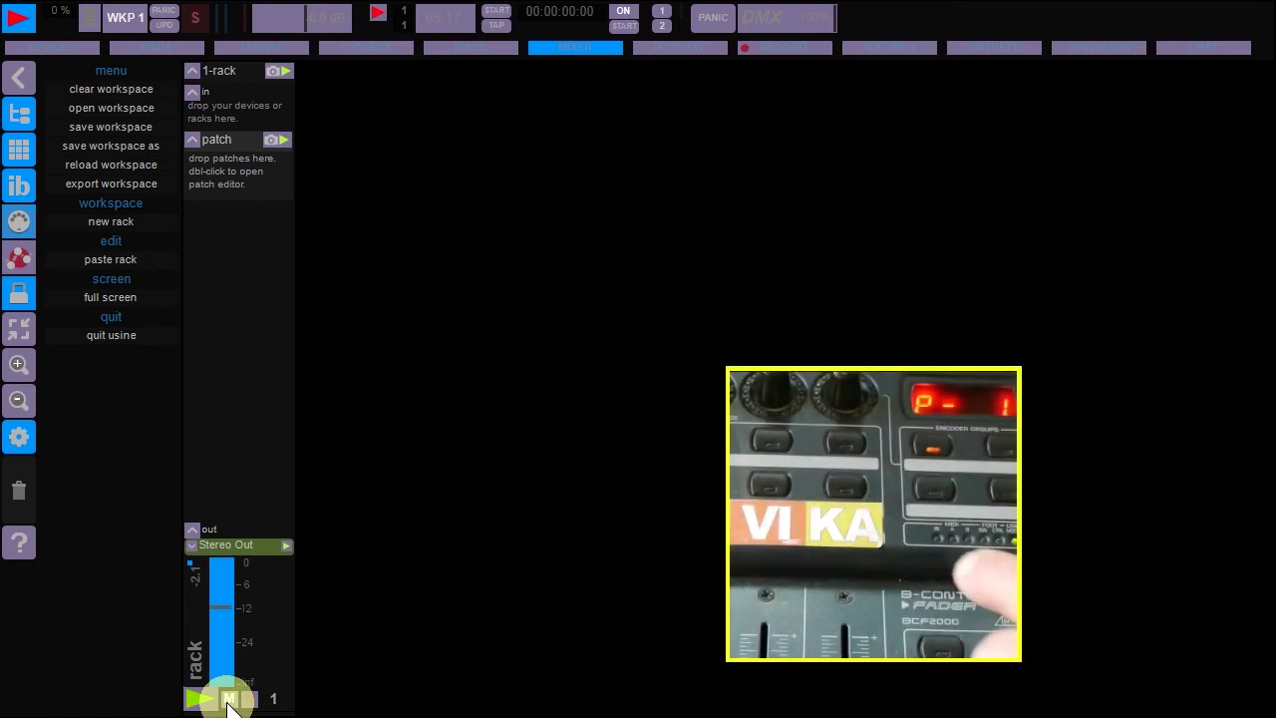
Step: Link the rack's M button to the BCF2000 button on channel 6, CC 80
click(242, 679)
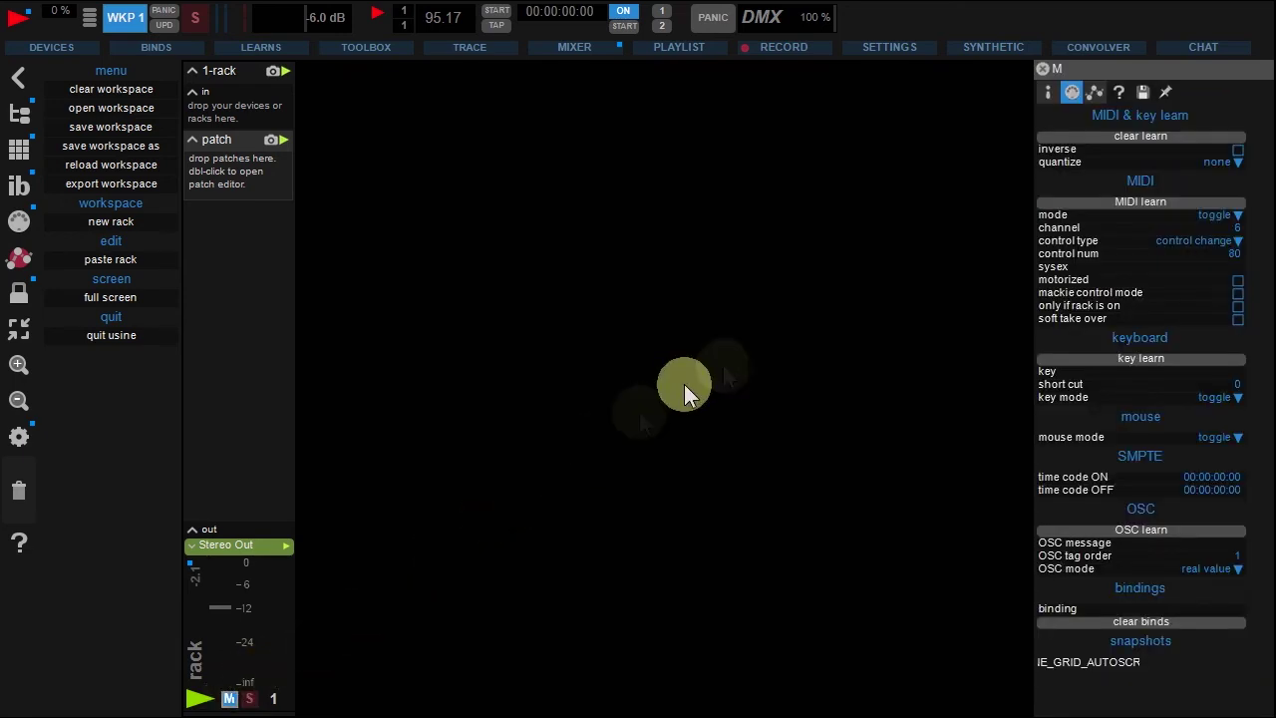
Step: Tick 'motorized' for the M button's MIDI link and set its mode to 'absolute'
click(1056, 279)
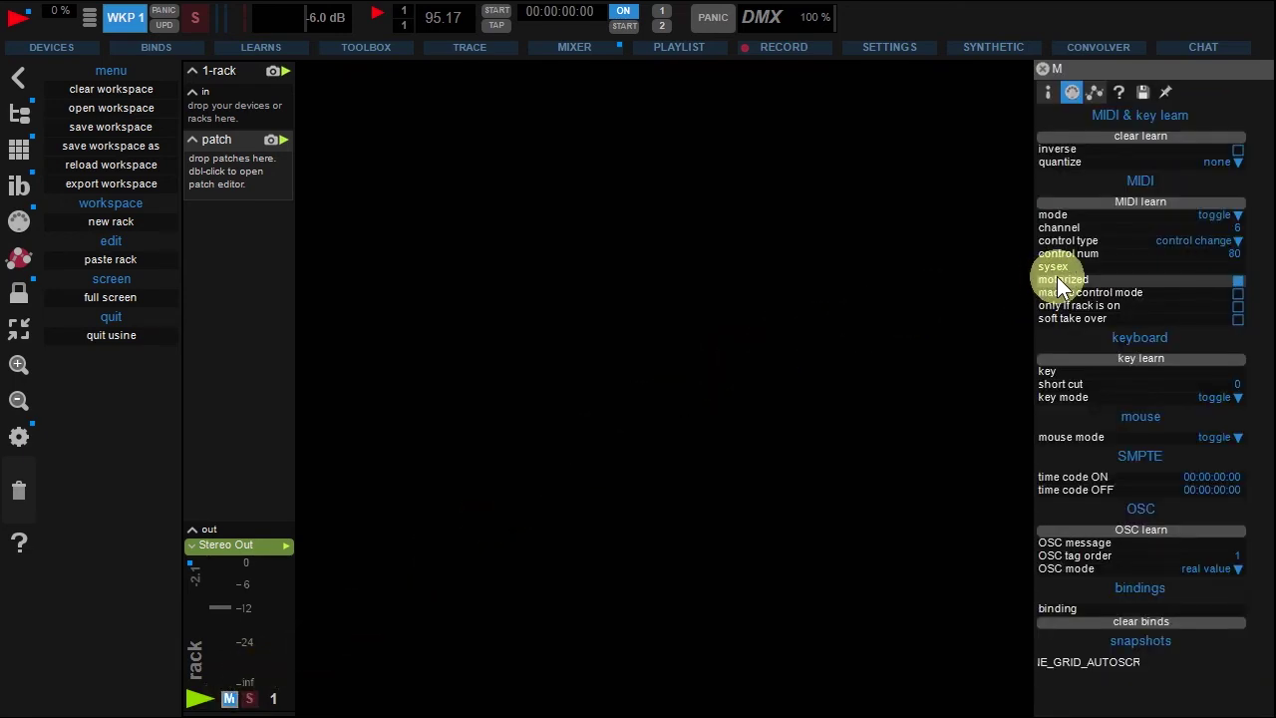
click(1039, 67)
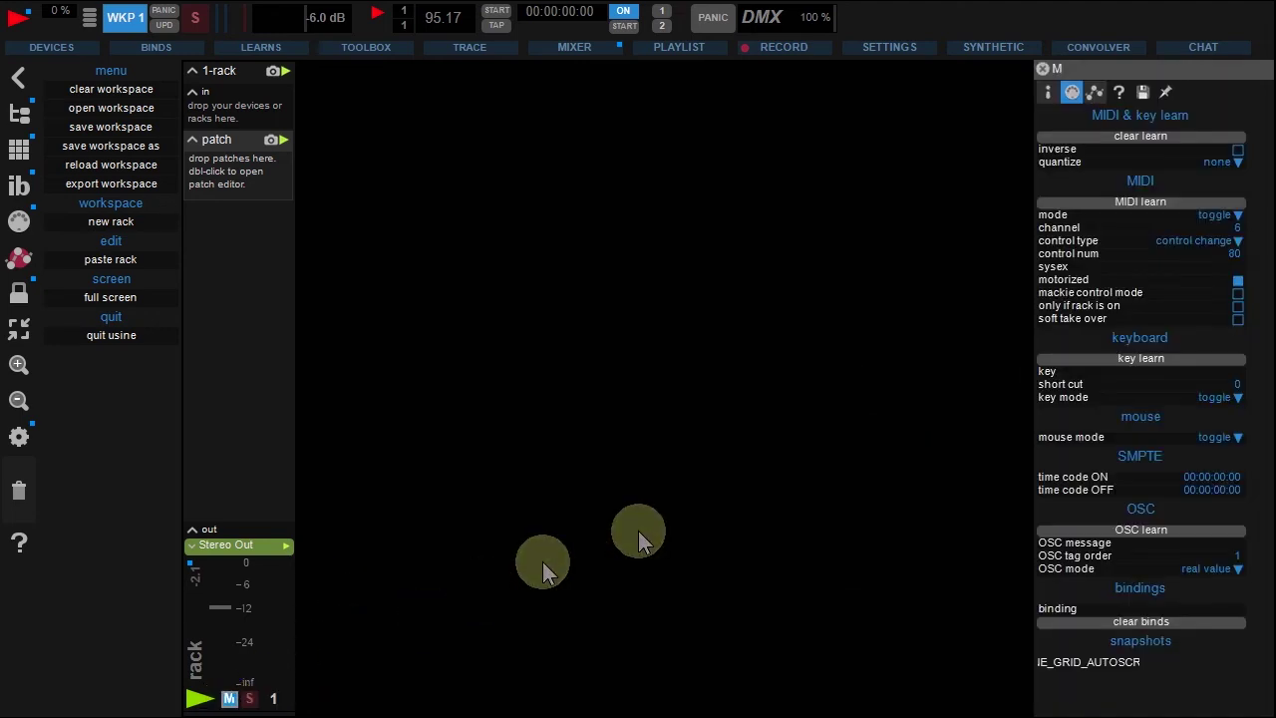
click(1126, 220)
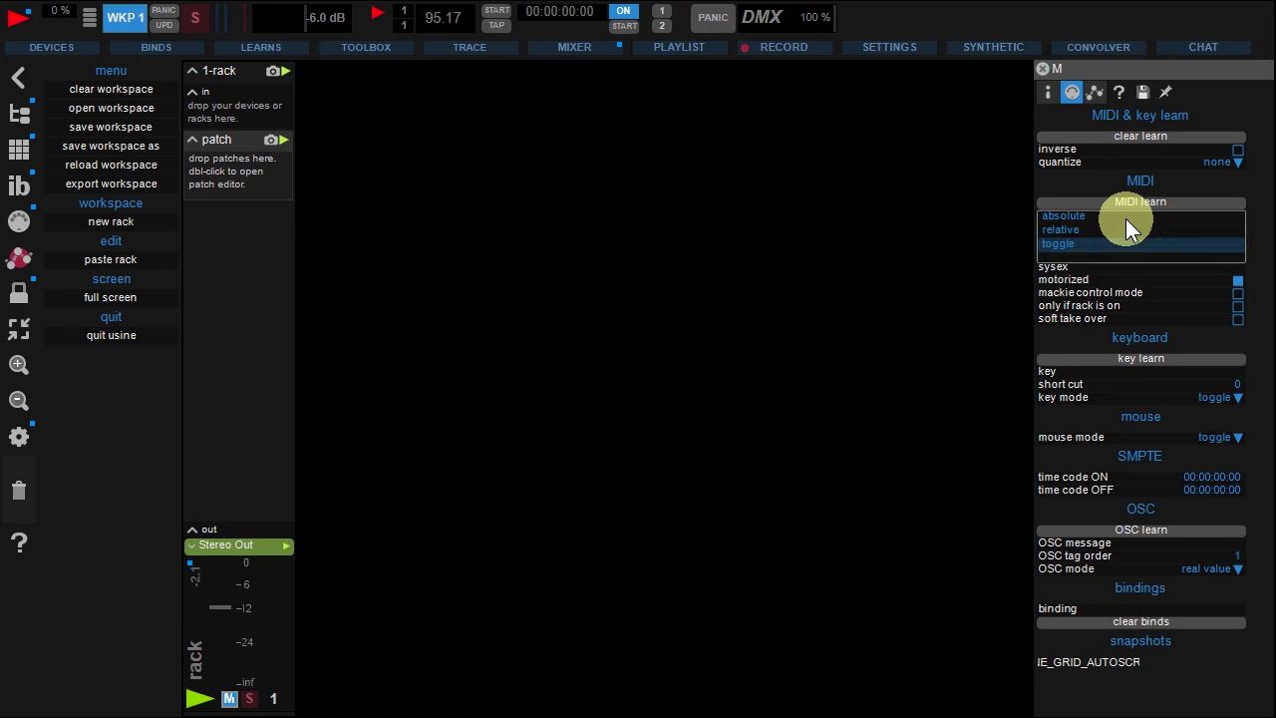
click(1125, 218)
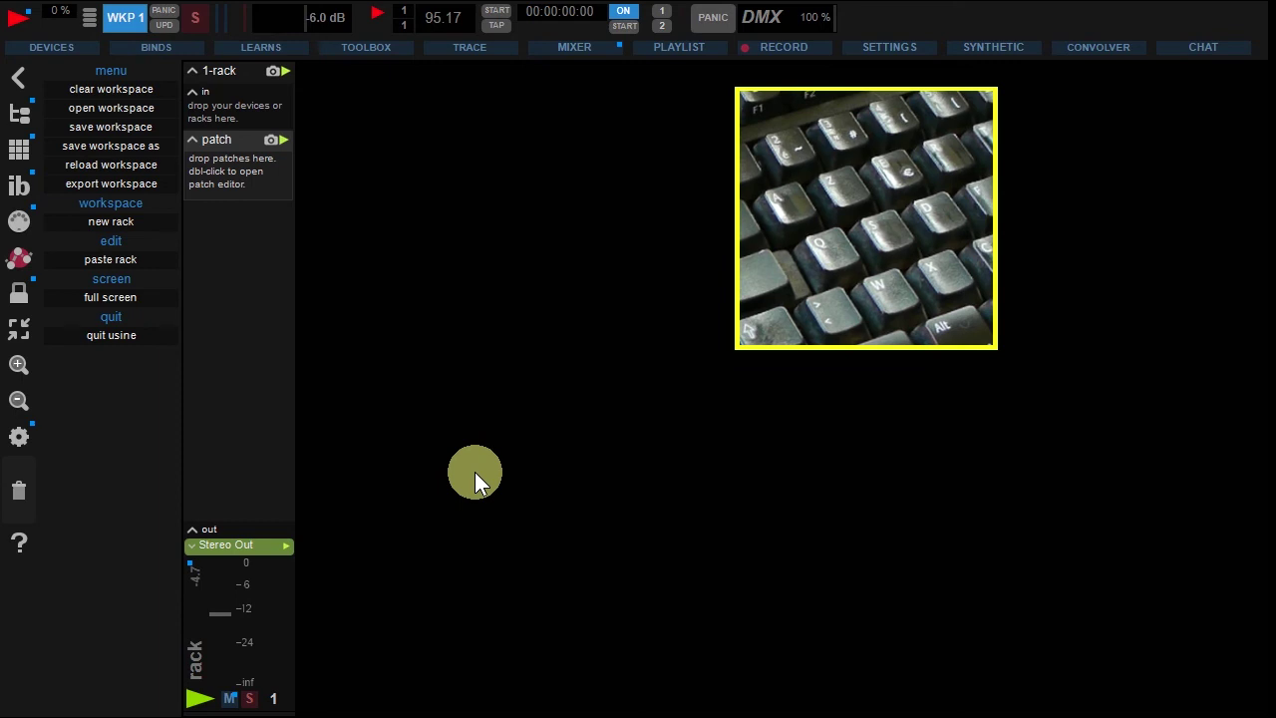
Step: Key-learn the rack's S button to the S key and test toggling solo
click(250, 699)
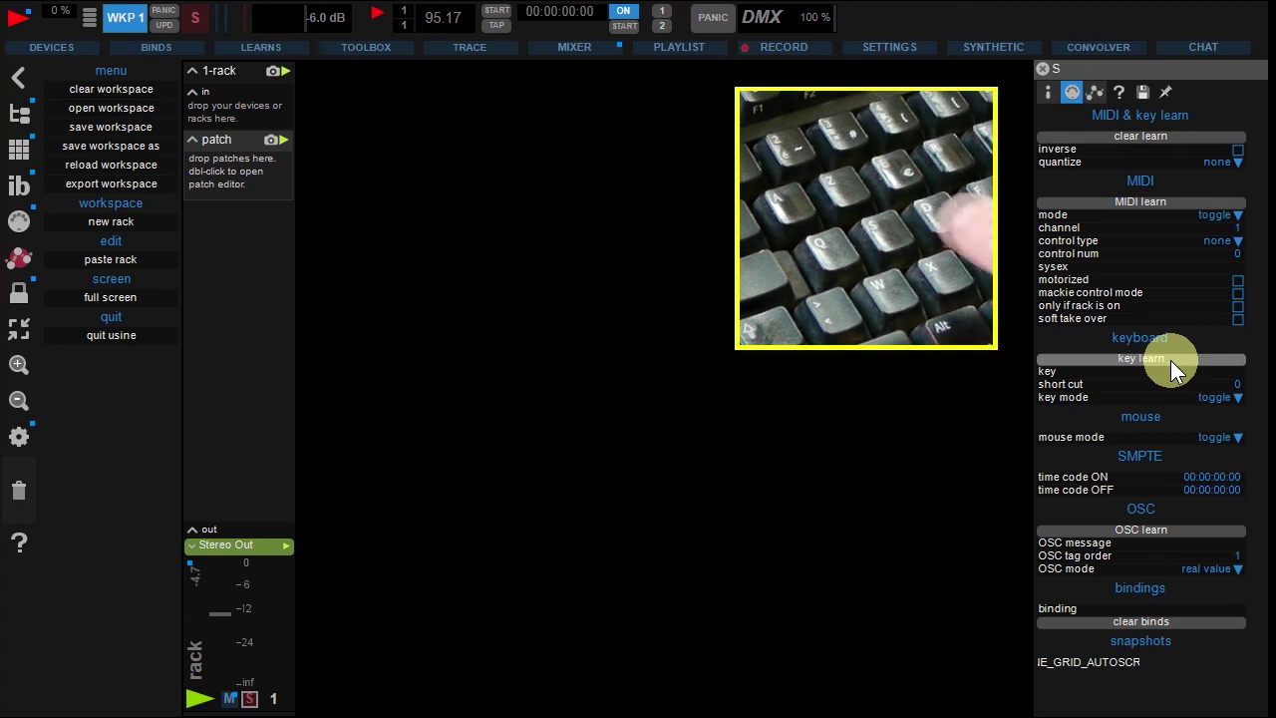
key(s)
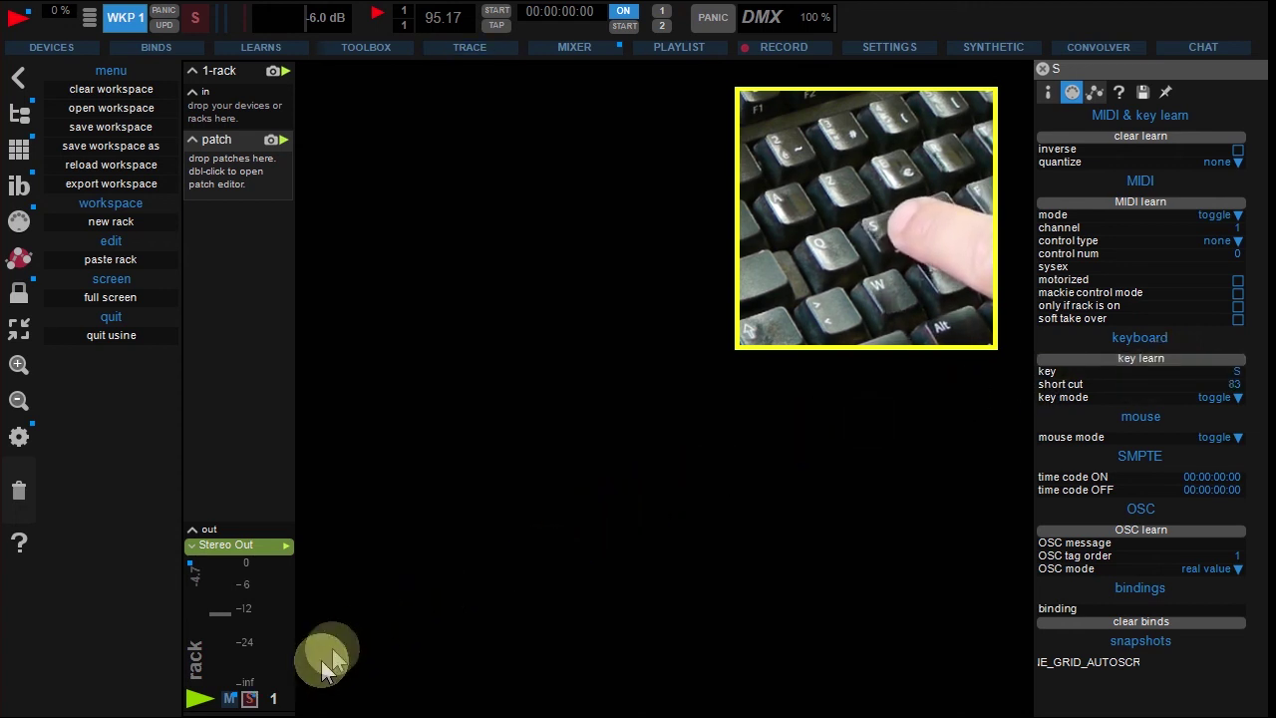
key(s)
key(s)
key(s)
key(s)
key(s)
key(s)
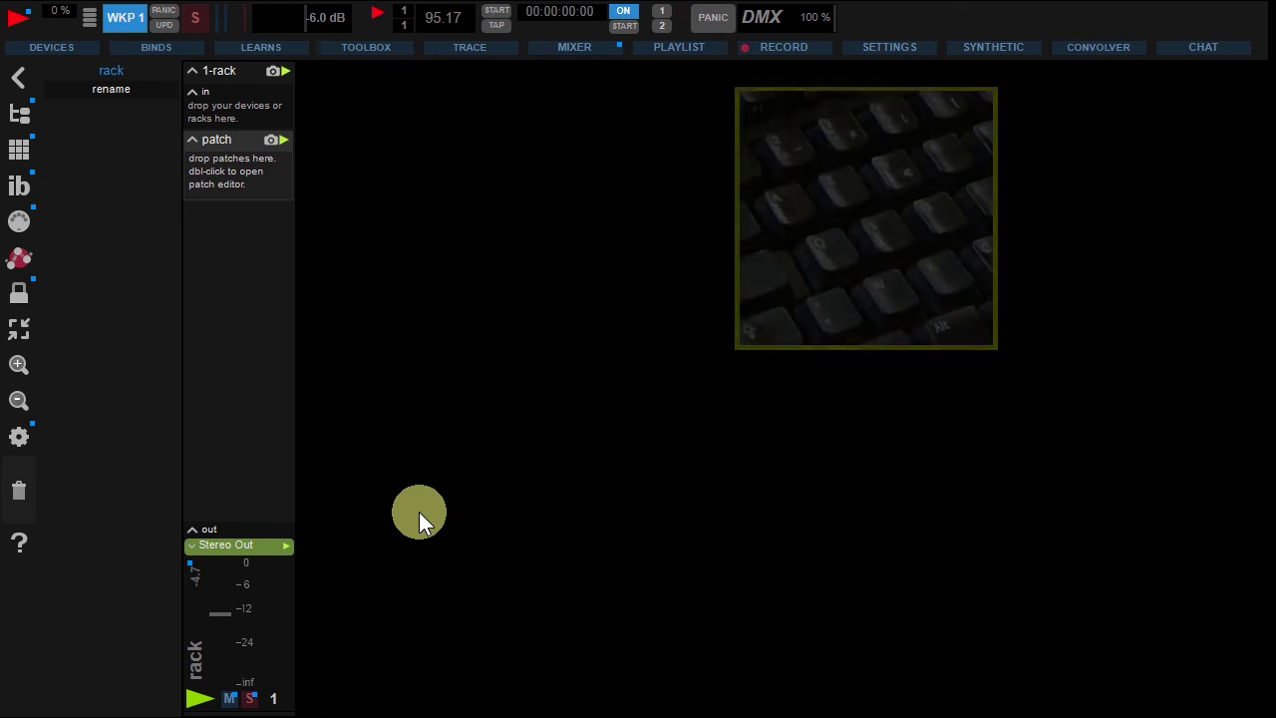
Step: Enter A-Q as the rack fader's keyboard learn key
click(219, 613)
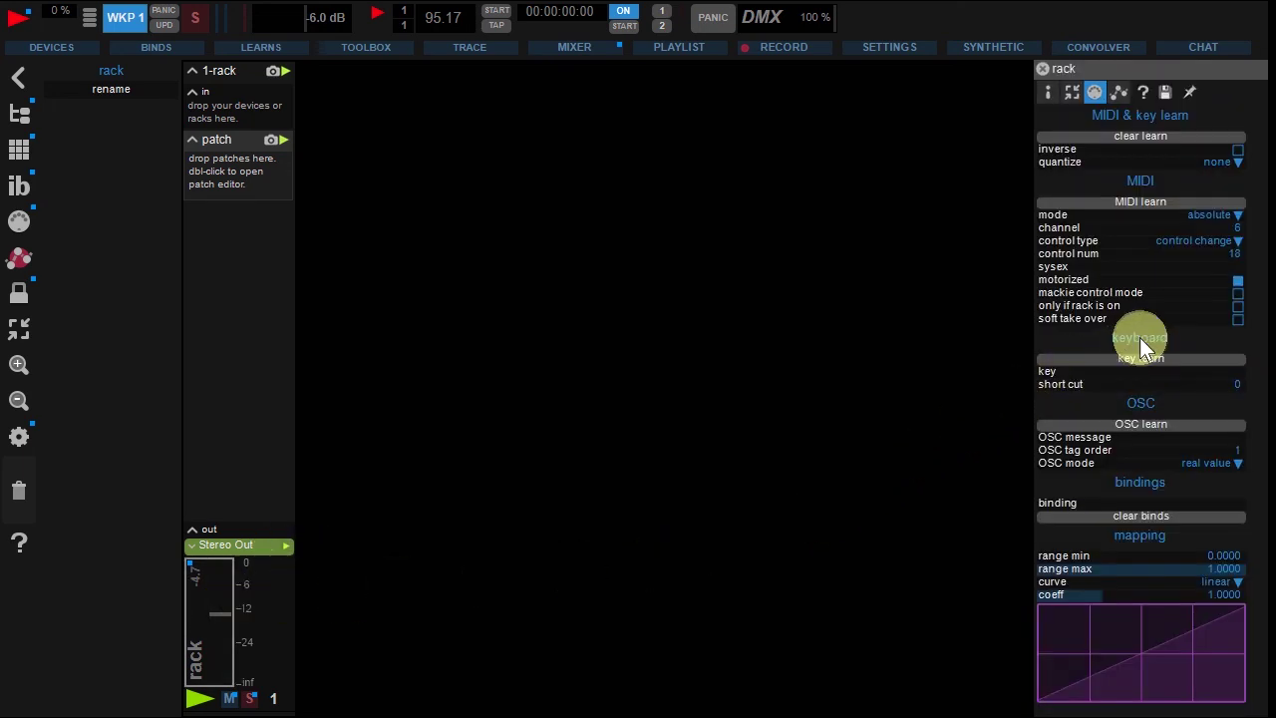
click(1136, 373)
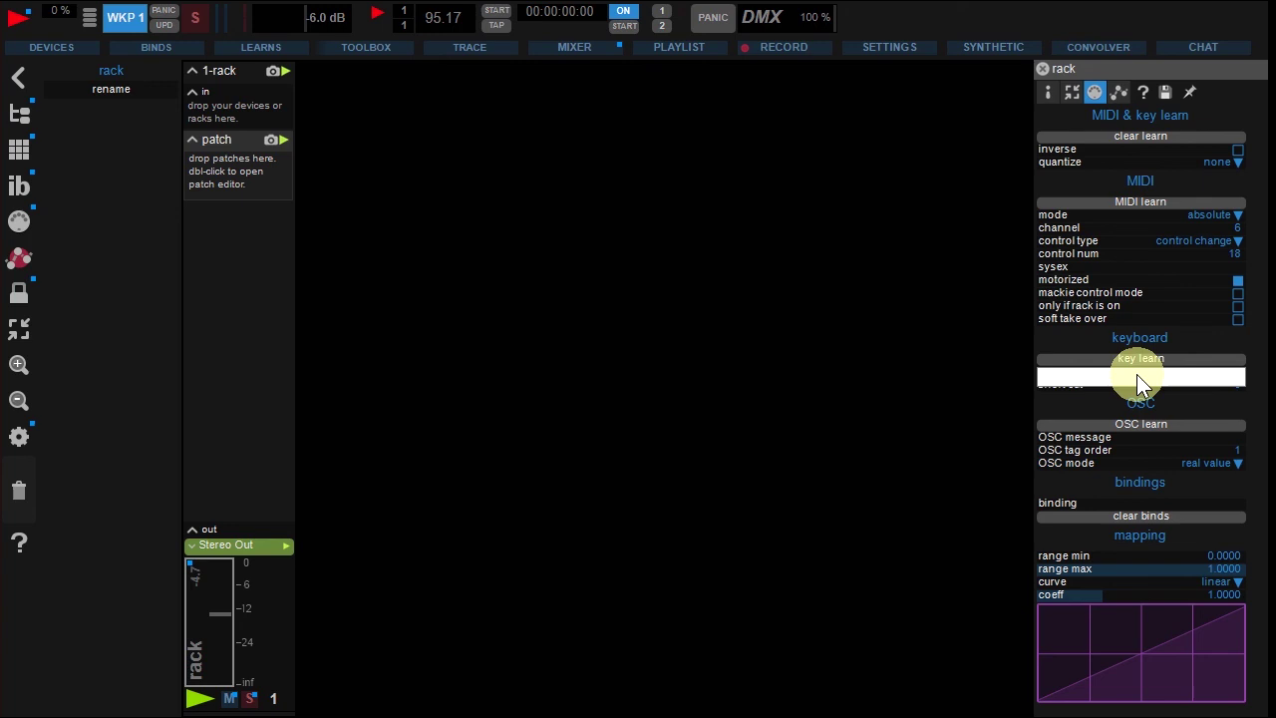
text(A-Q)
key(Return)
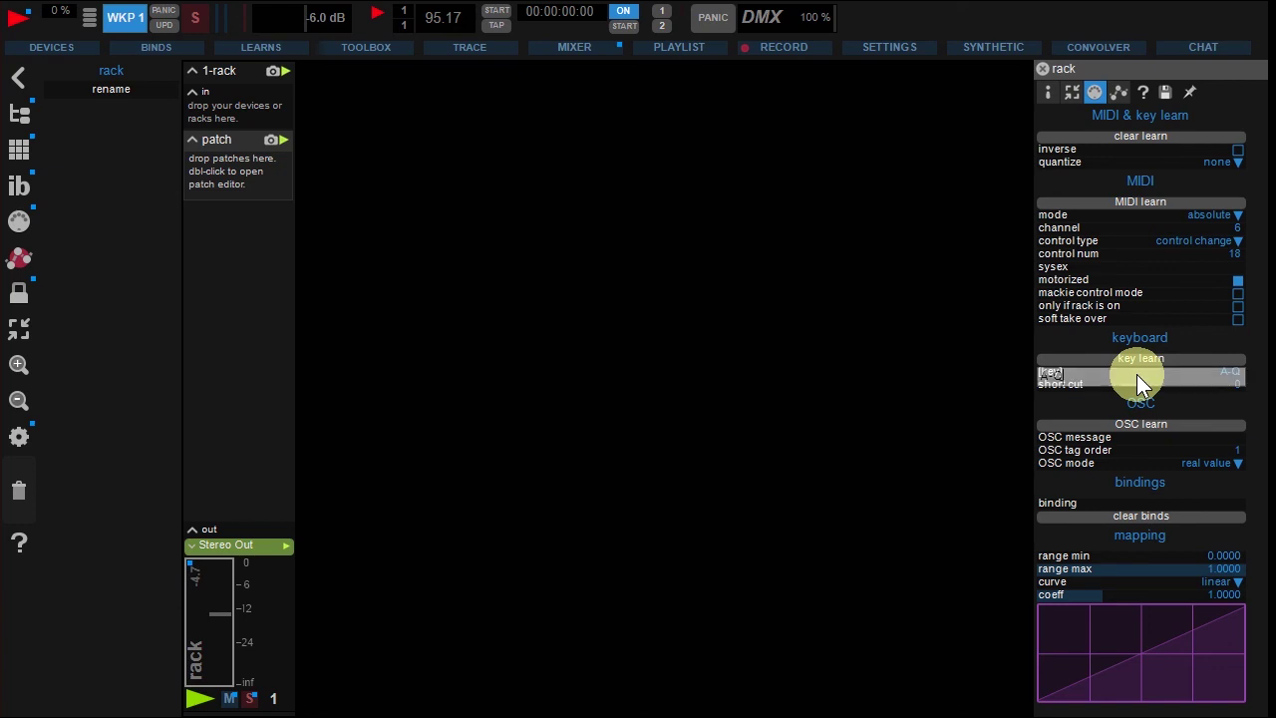